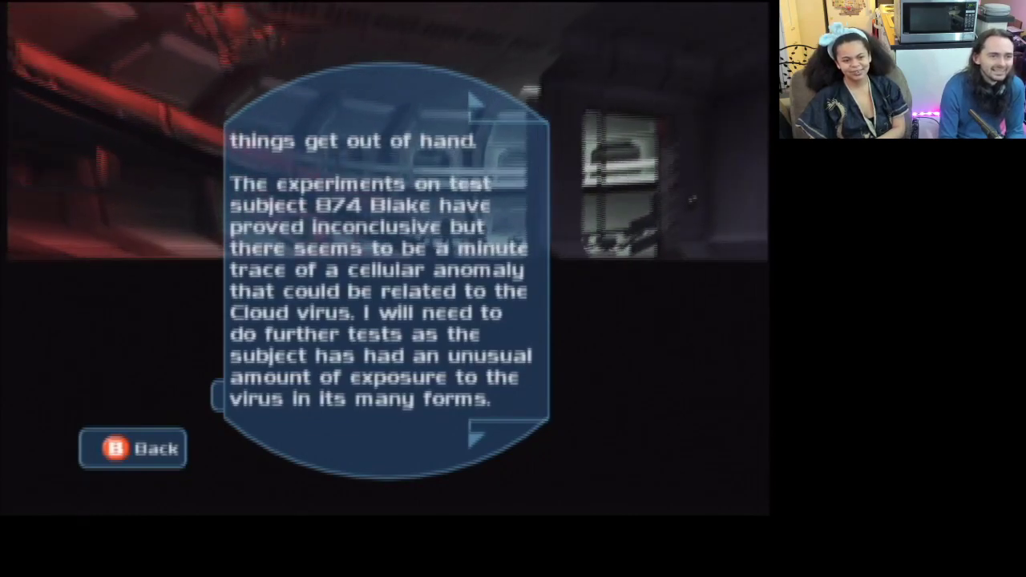
scroll(387, 273, "up", 2)
scroll(386, 273, "up", 2)
scroll(387, 273, "up", 2)
key("b")
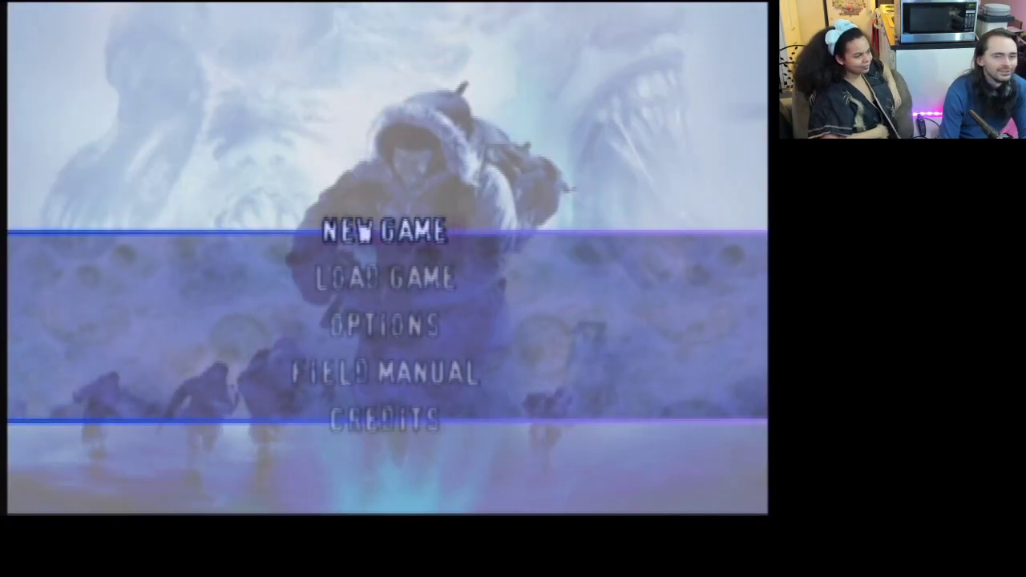
key("Down")
key("Return")
key("Return")
key("Down")
key("Up")
key("Return")
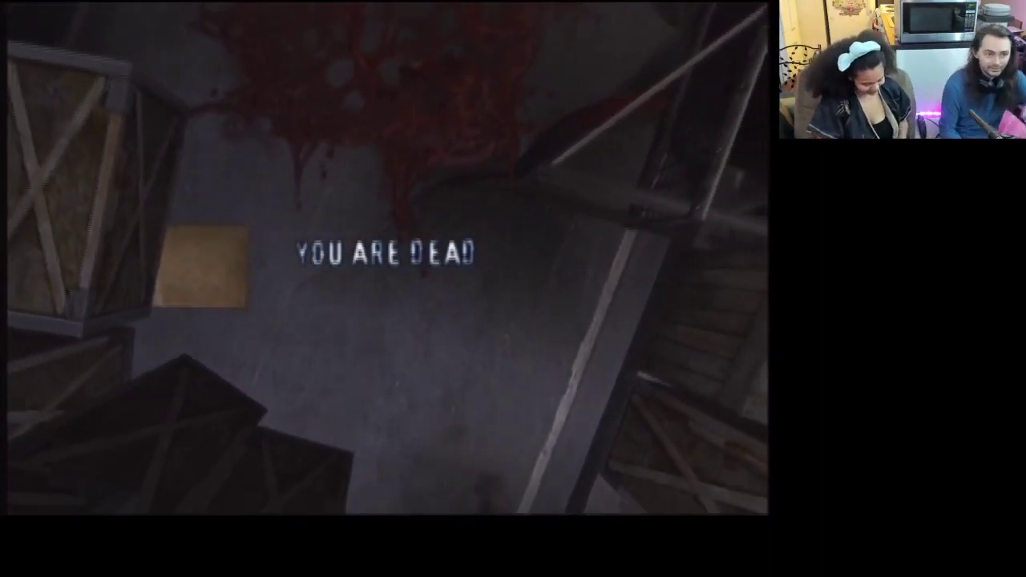
key("Down")
key("Return")
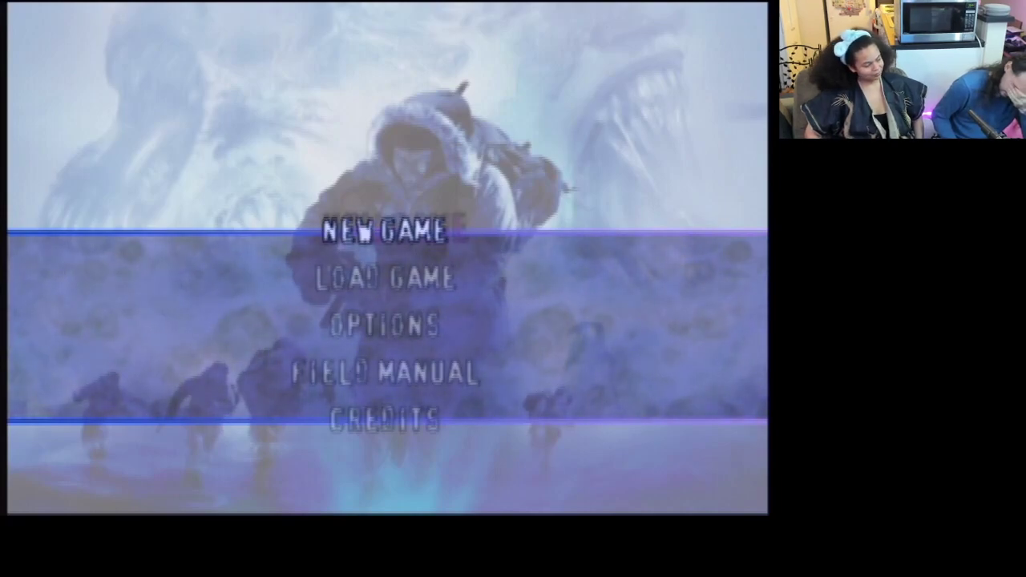
key("Down")
key("Return")
key("Return")
key("Down")
key("Up")
key("Return")
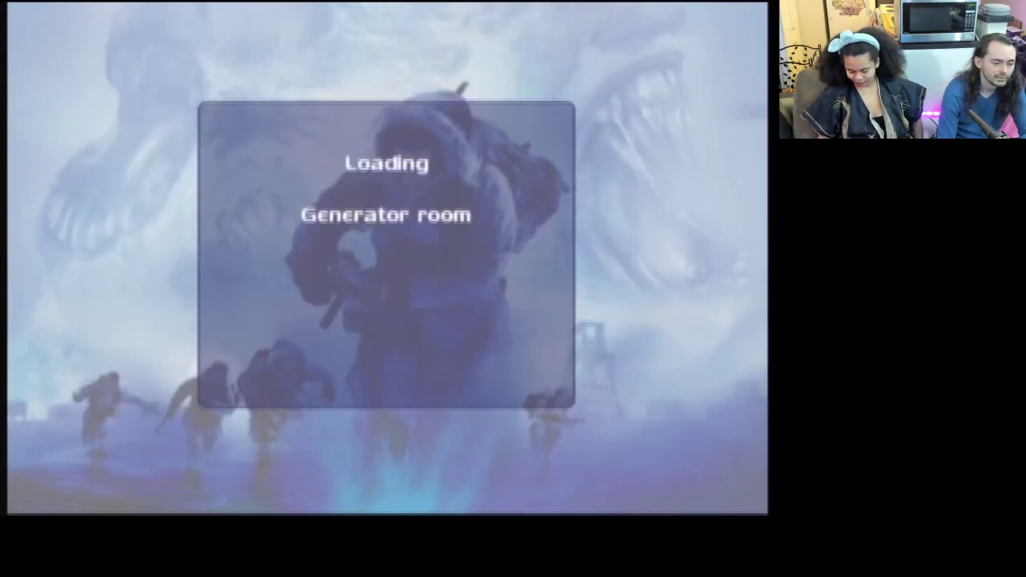